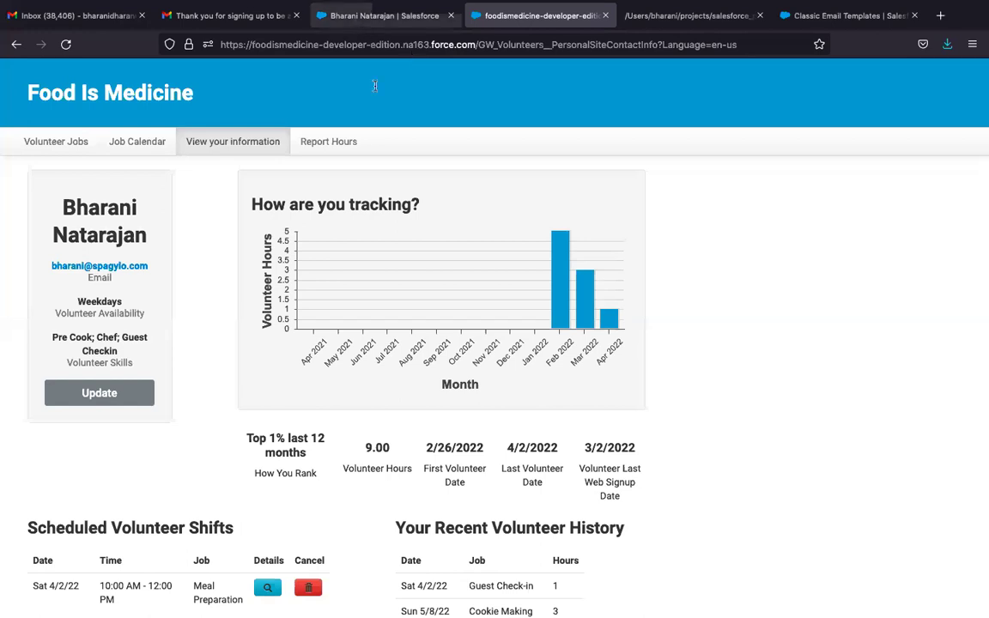
Step: Check the volunteer's Salesforce contact record, then open the portal's Volunteer Jobs listing
click(356, 21)
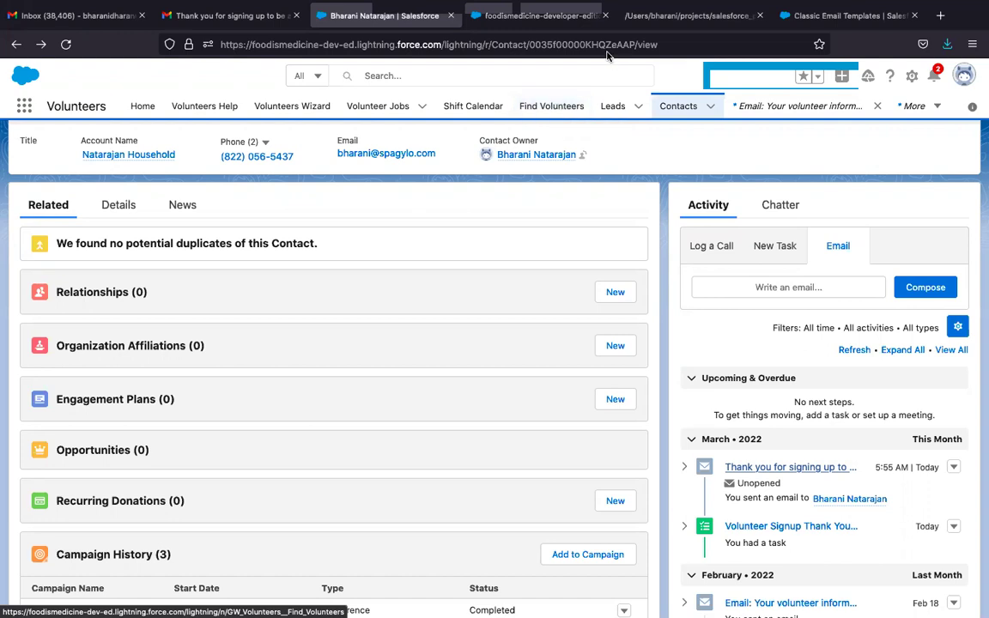
key(ctrl+Tab)
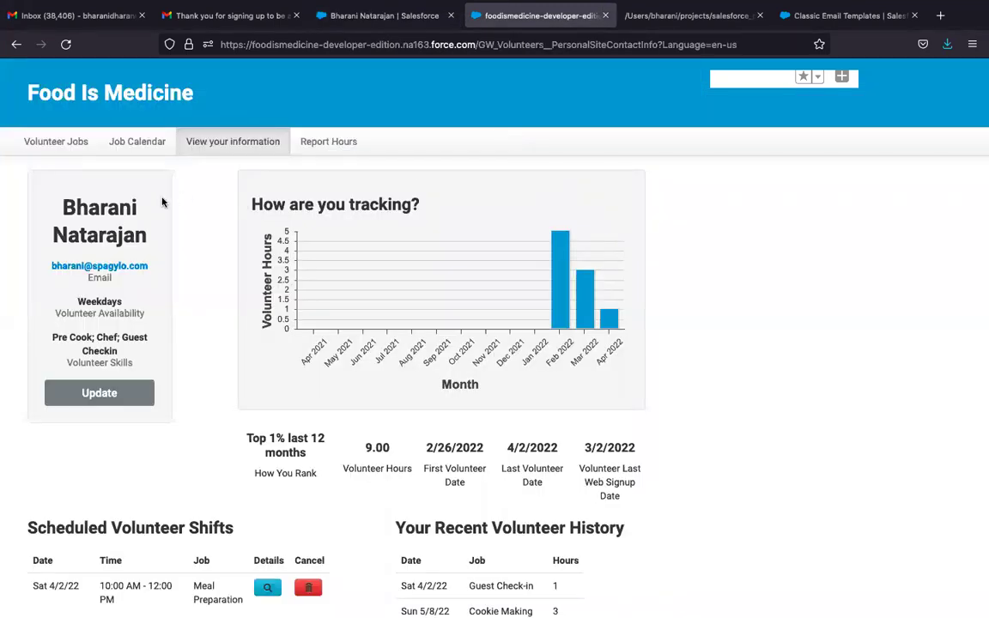
click(70, 146)
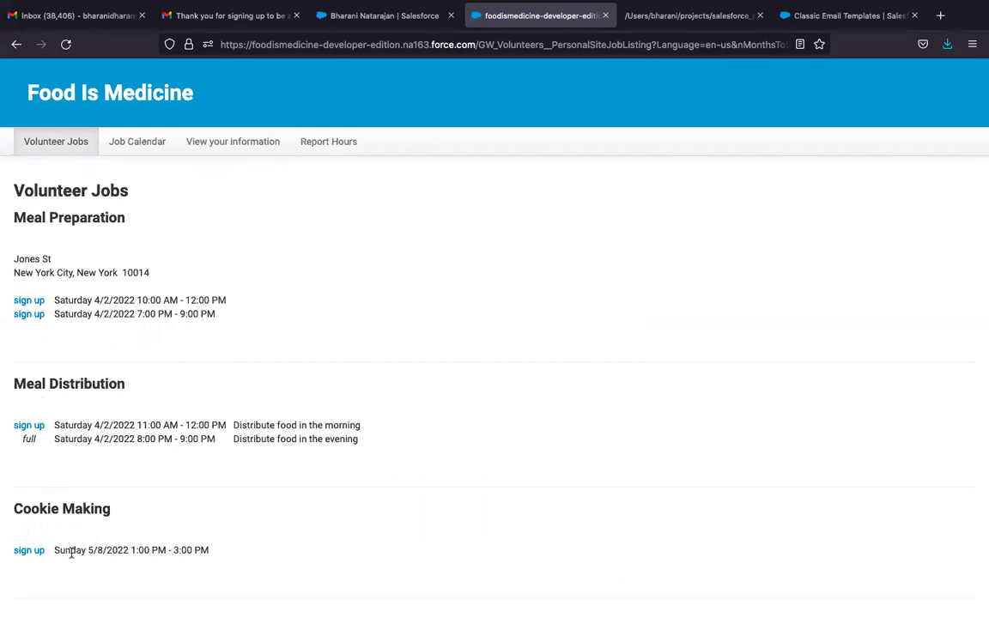
Step: Book the Sunday 5/8/2022 Cookie Making shift, then go back to the Salesforce contact record
click(28, 551)
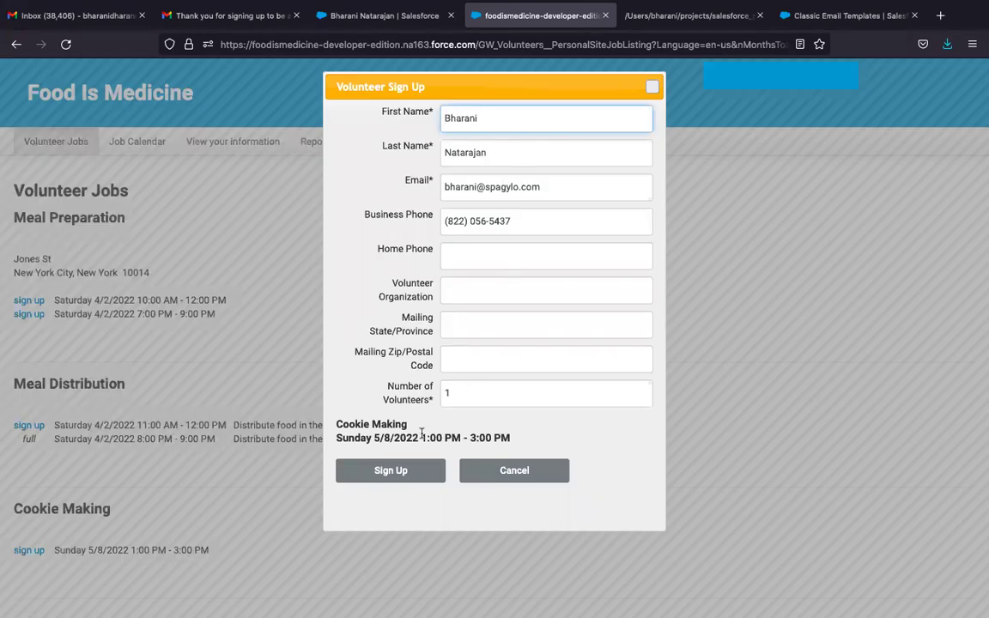
click(401, 471)
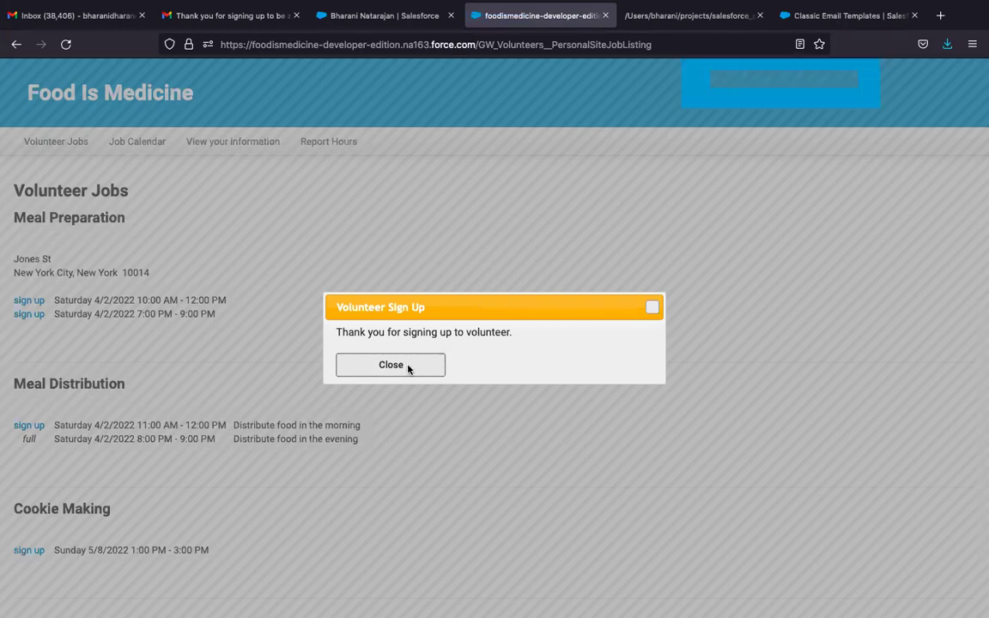
click(408, 366)
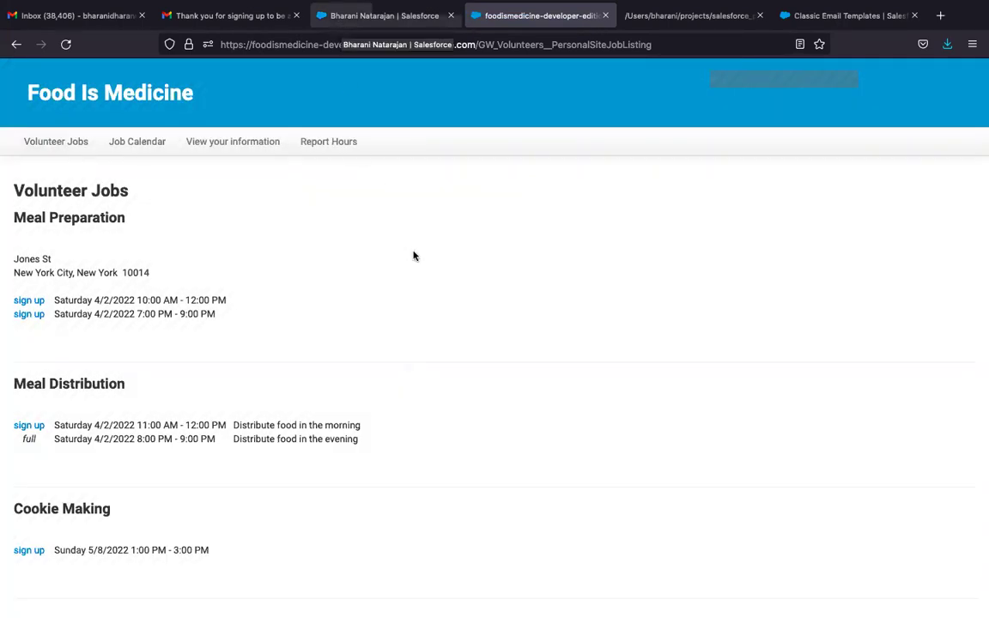
click(341, 26)
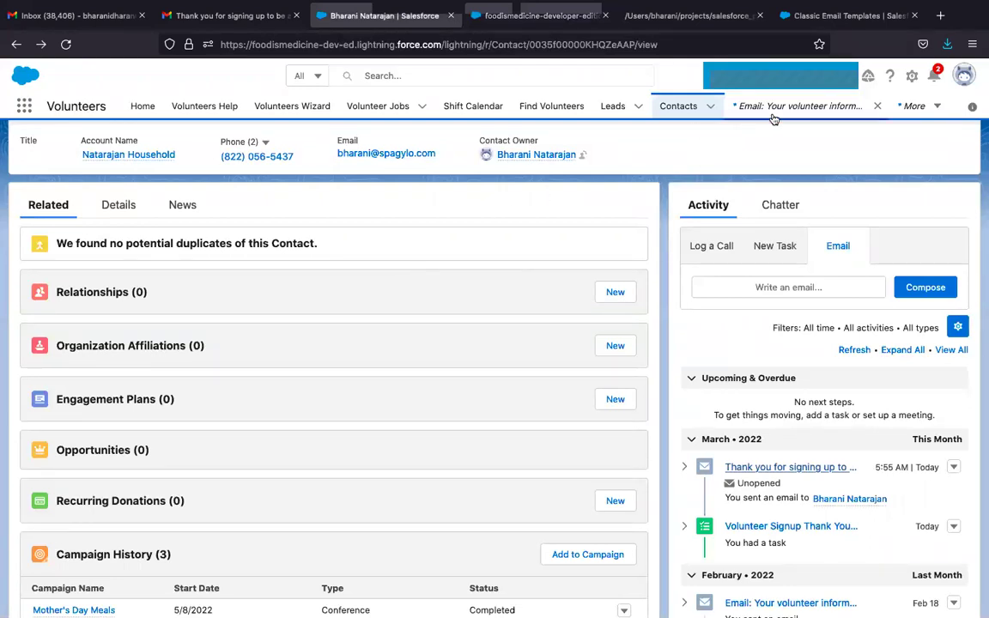
Step: Confirm the Mother's Day Meals campaign's Cookie Making job has 1 volunteer, then go to Contacts
click(915, 107)
click(798, 161)
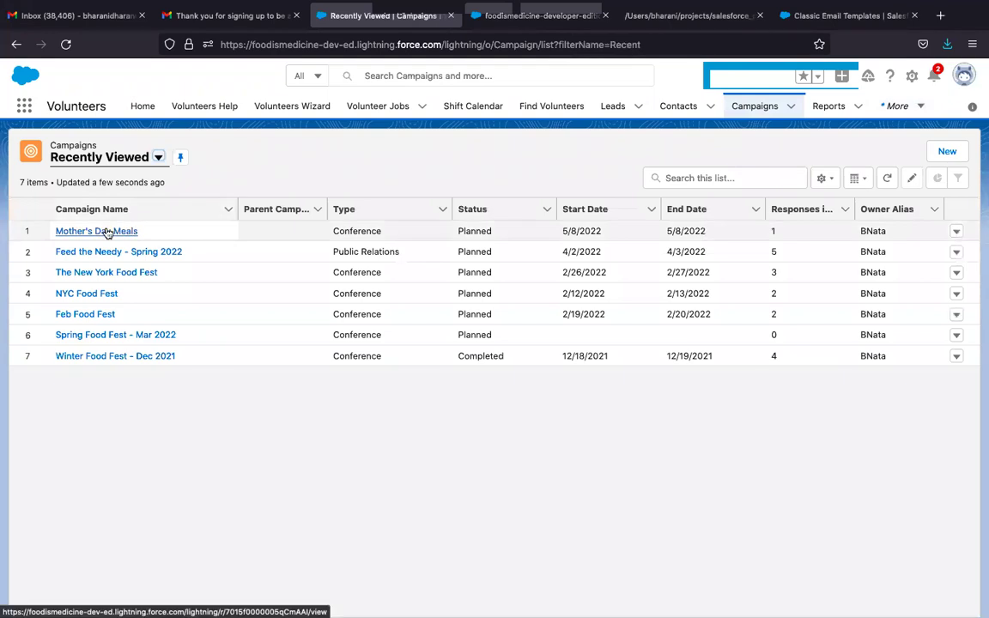
click(108, 232)
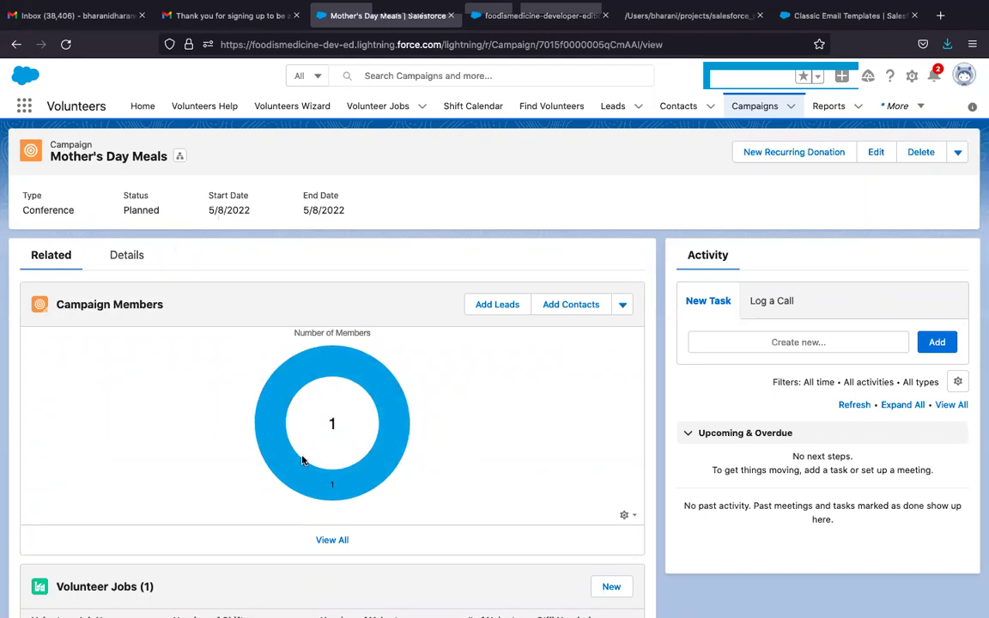
scroll(303, 461, down, 5)
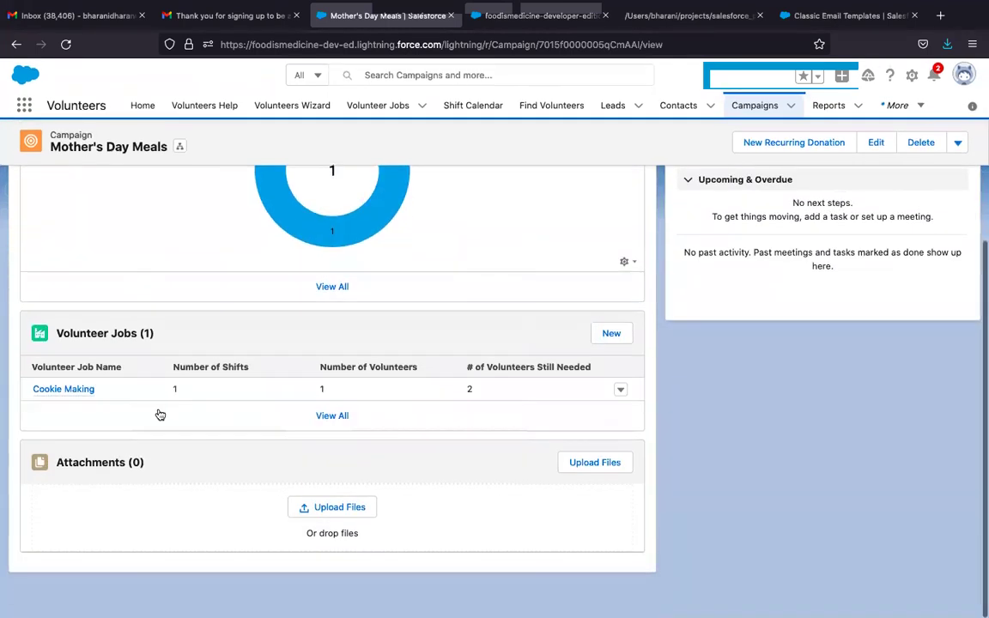
mouse_move(84, 391)
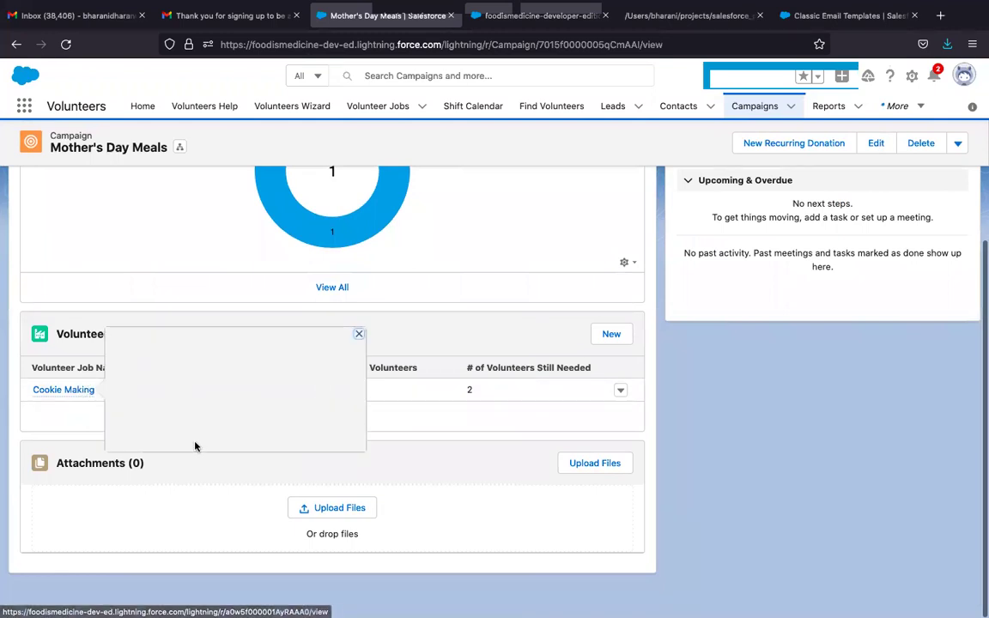
scroll(336, 313, up, 2)
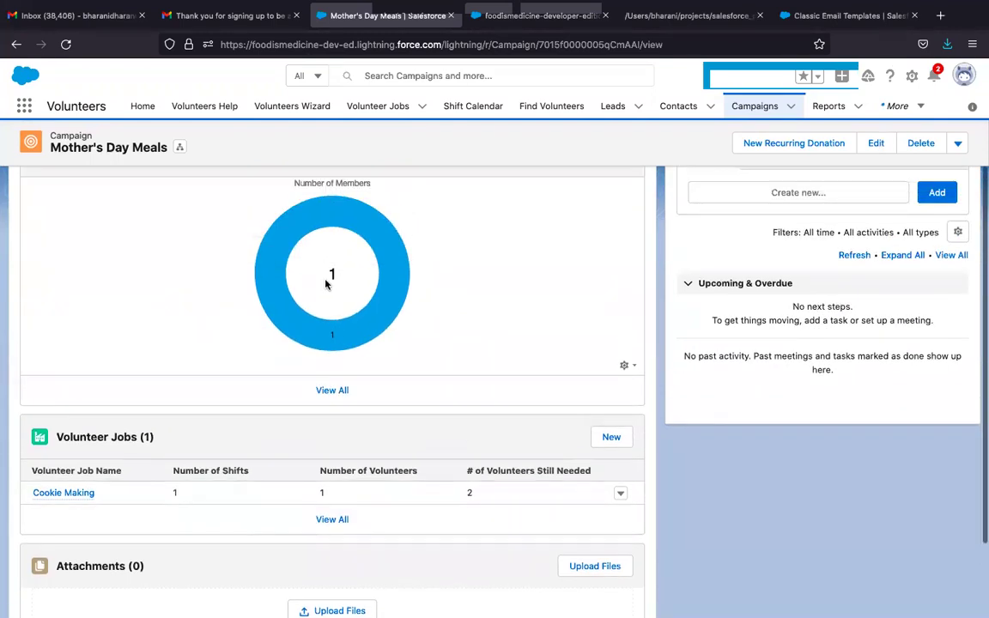
scroll(330, 283, up, 2)
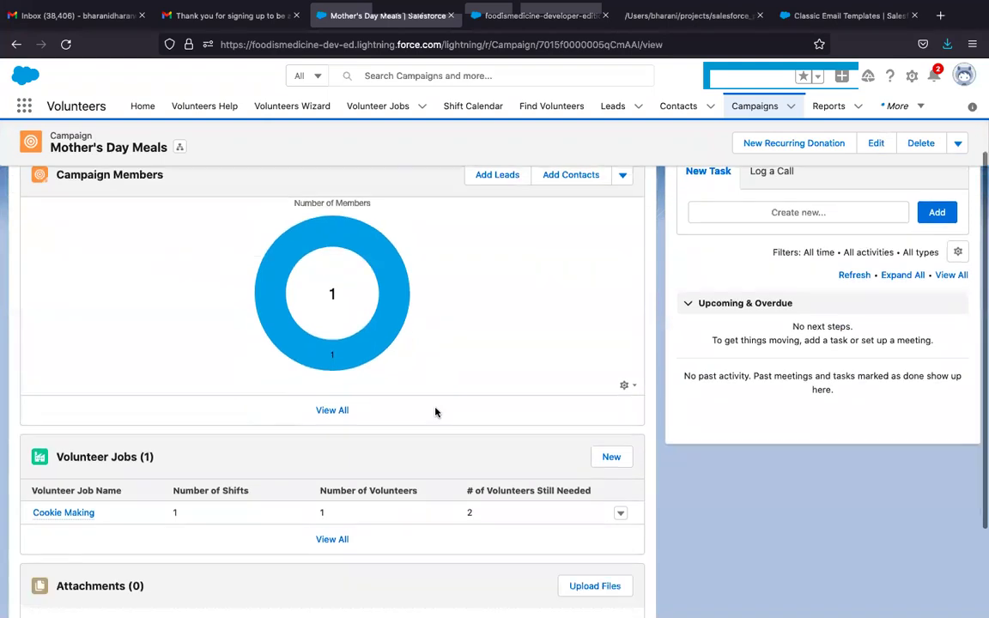
scroll(435, 412, down, 2)
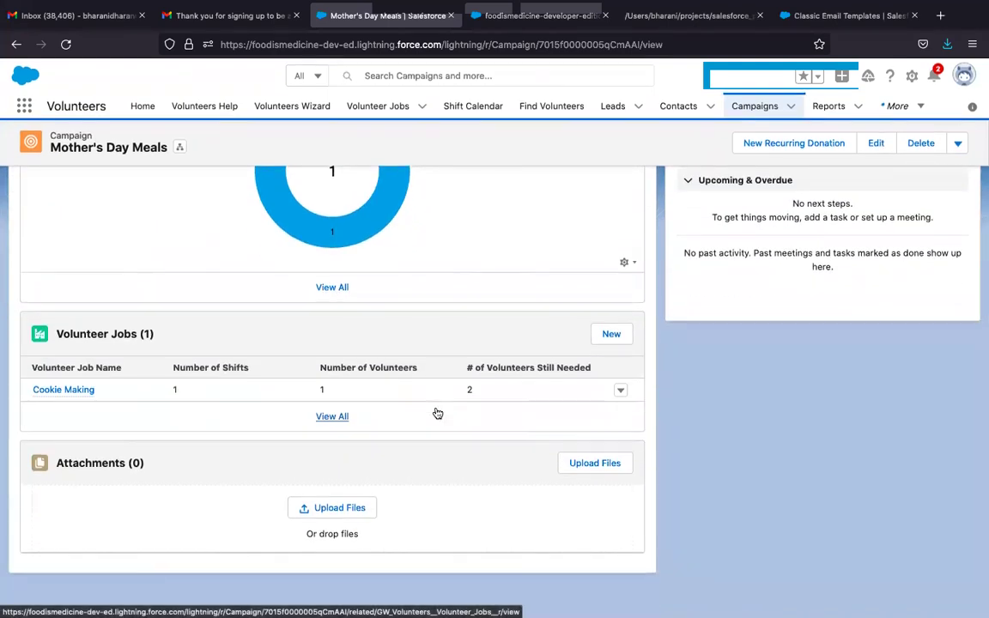
scroll(436, 412, up, 6)
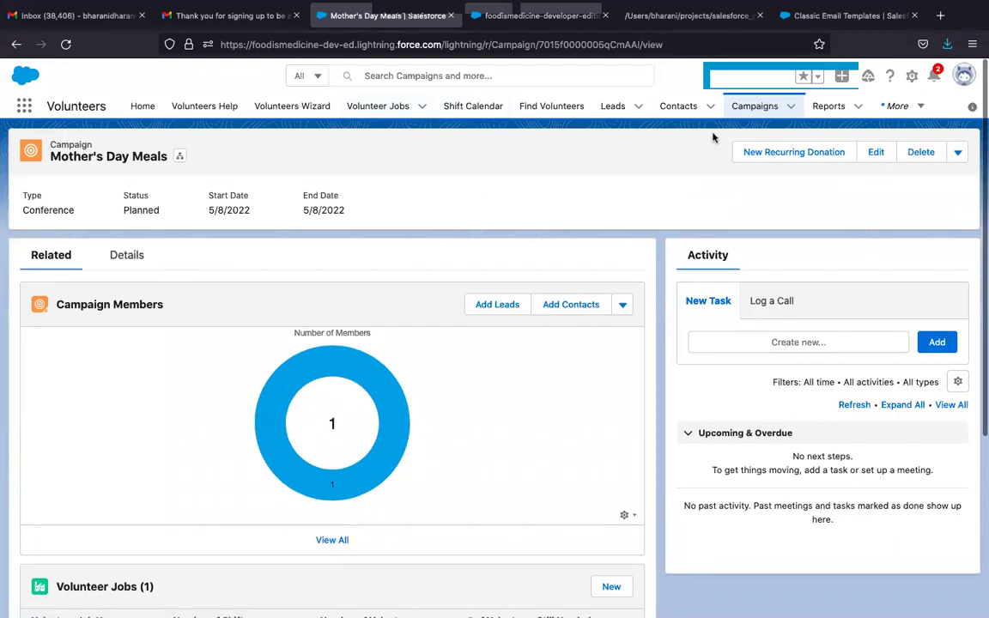
click(683, 106)
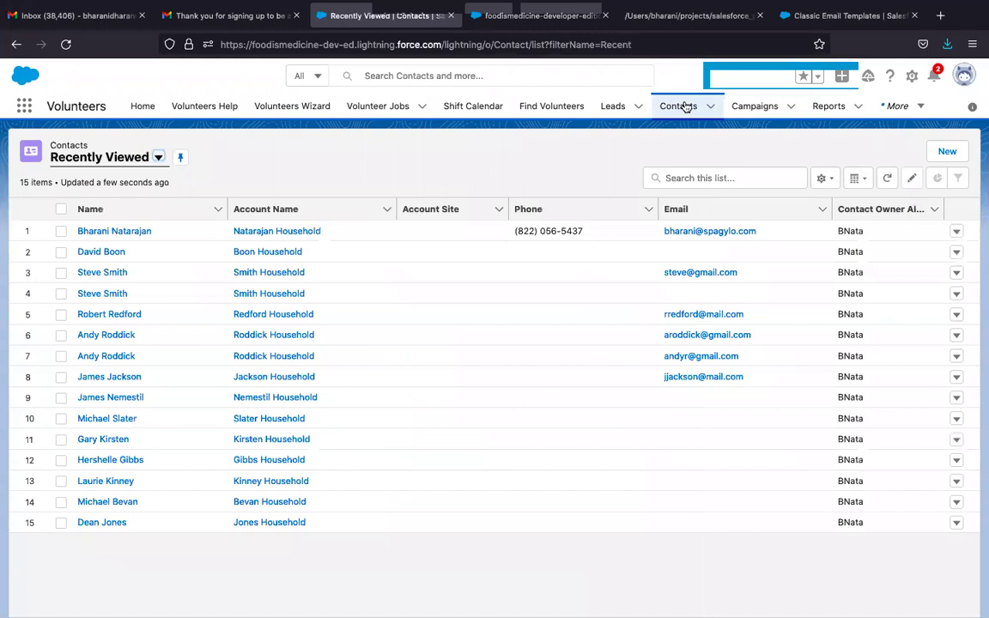
Step: Read the 'Thank you for signing up to be a volunteer' email on the contact, then return to the portal
click(124, 232)
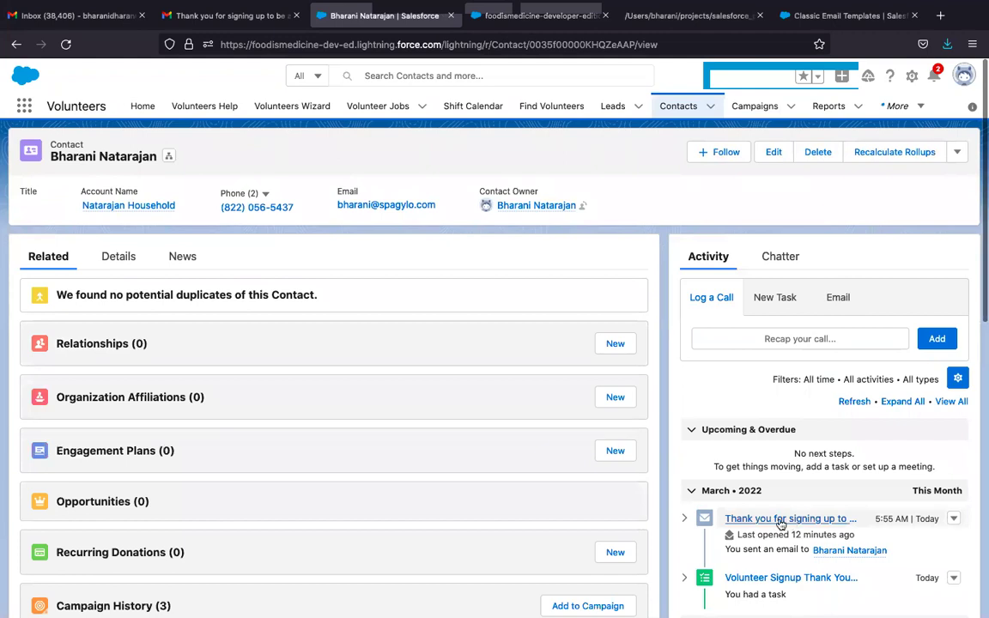
click(777, 520)
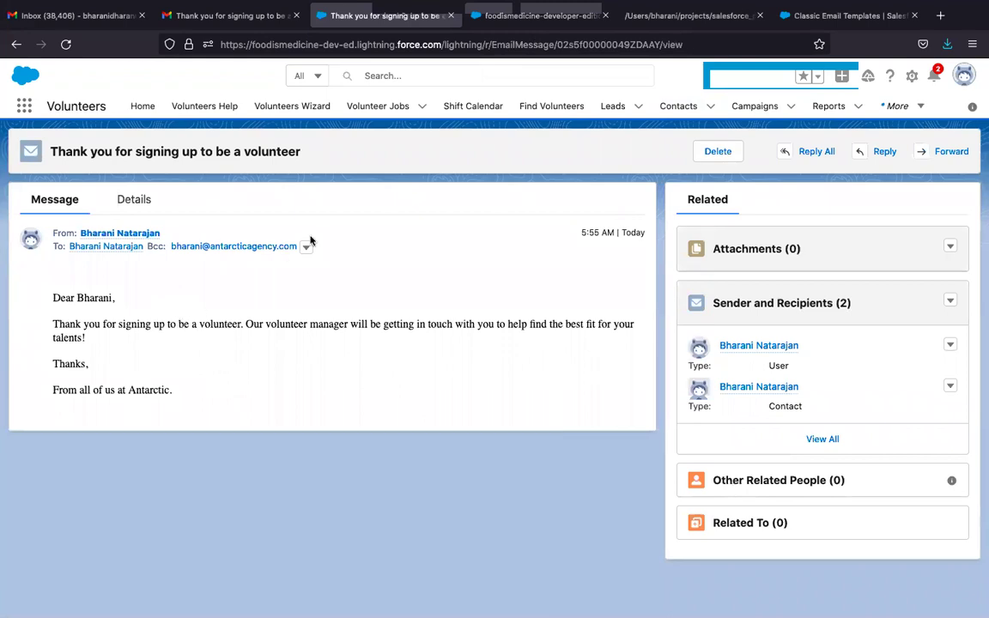
click(540, 16)
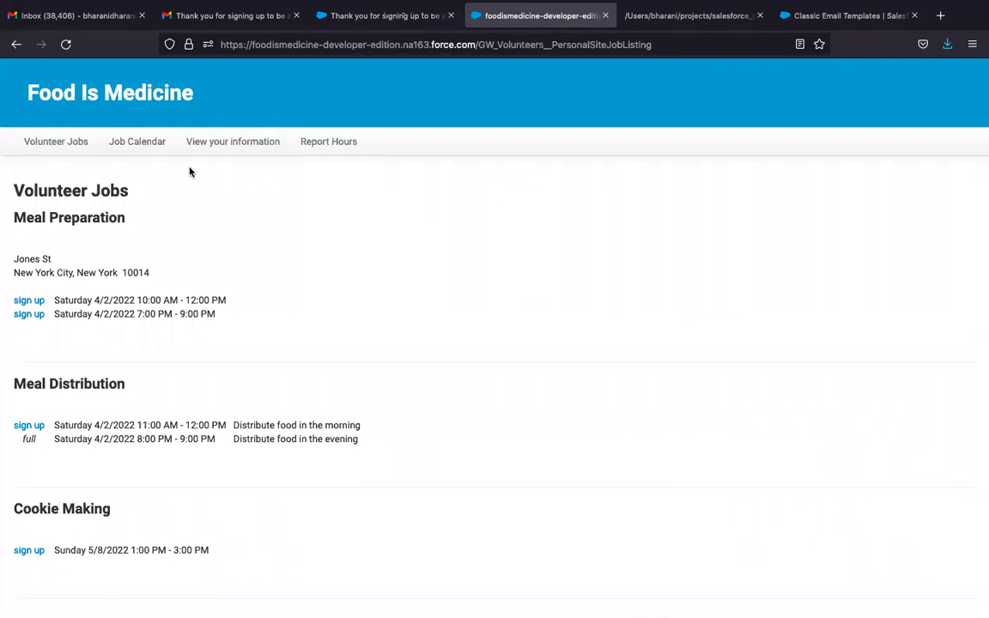
Step: Advance the Job Calendar to May 2022 and open the Cookie Making shift's details
click(148, 146)
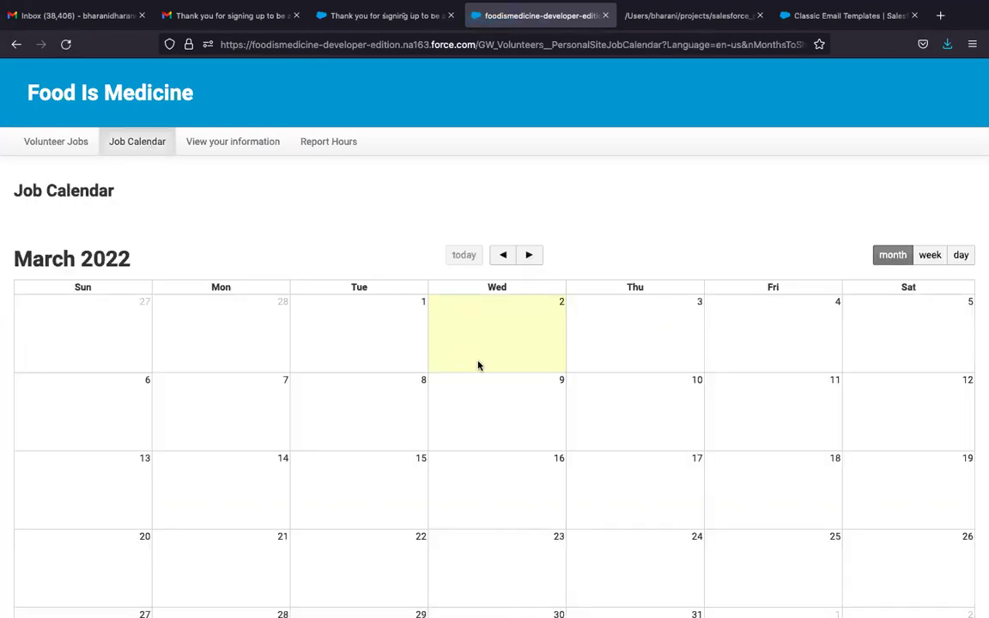
scroll(478, 366, down, 3)
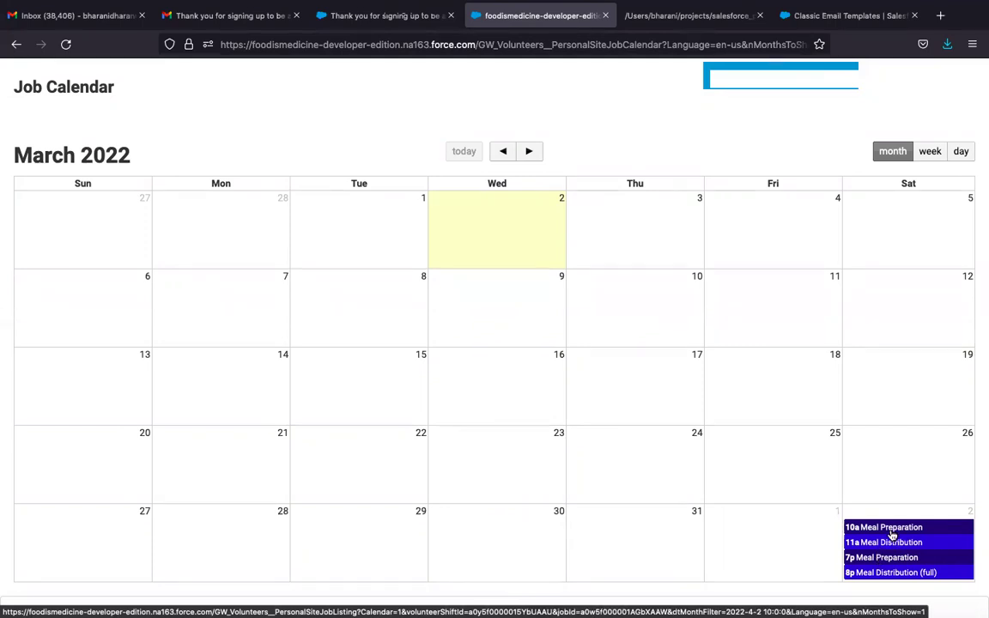
click(529, 153)
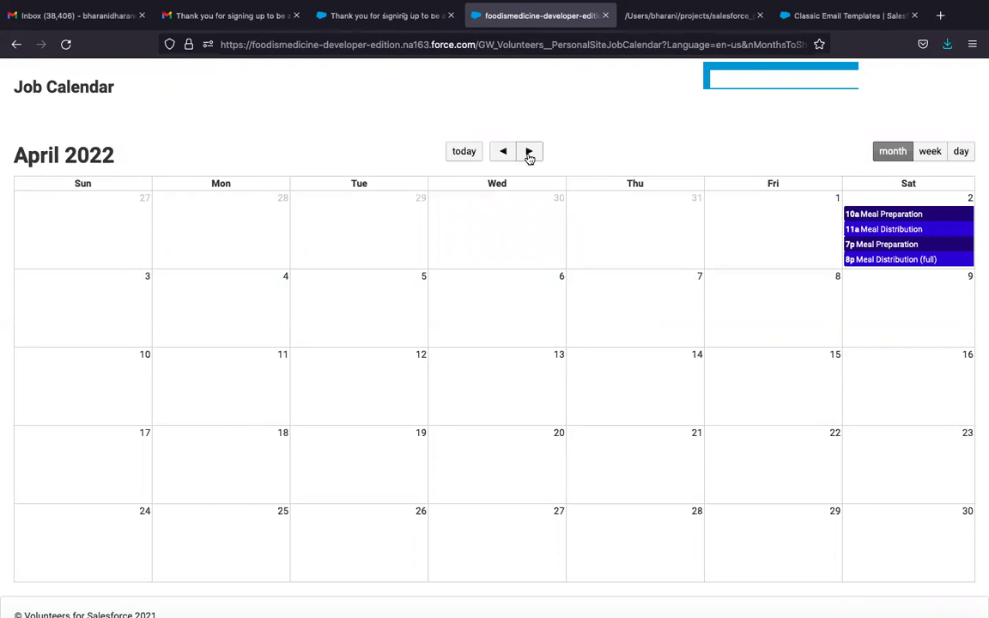
click(529, 153)
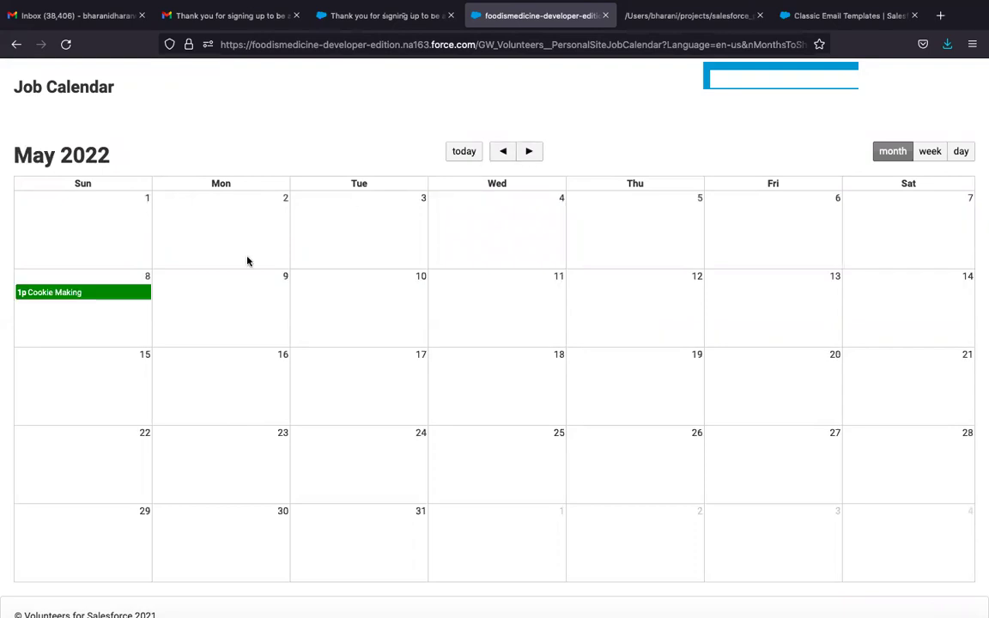
click(80, 298)
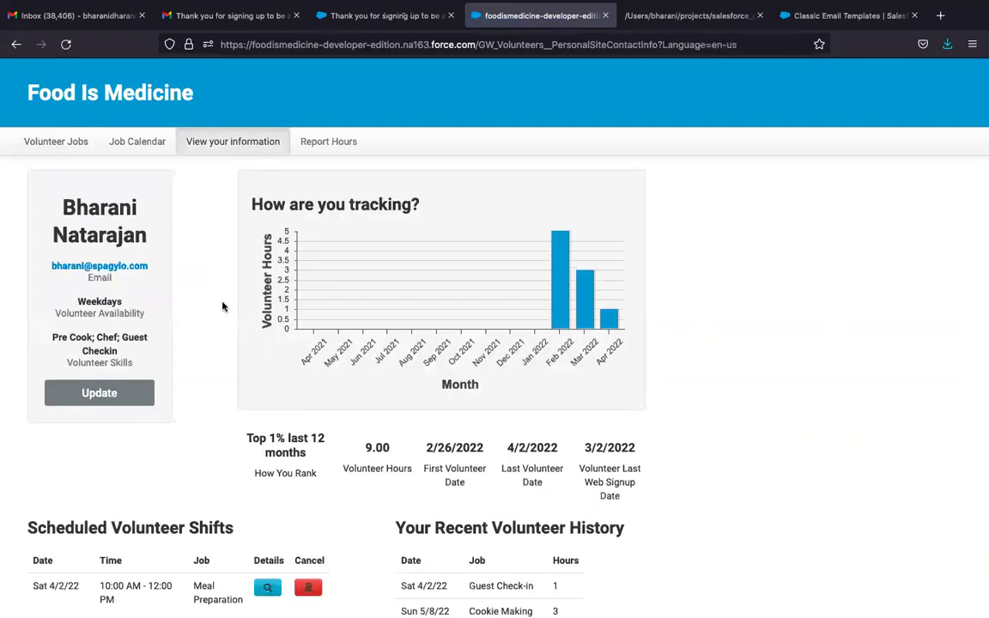
Step: Add Wait Staff to the chosen skills and Morning to the availability, and save the profile
scroll(222, 306, down, 1)
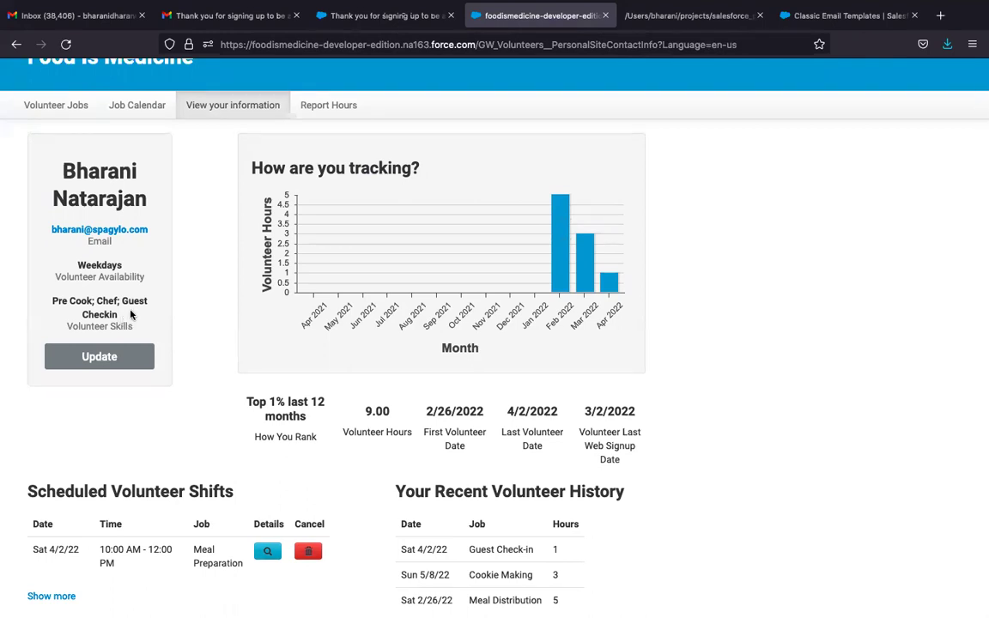
click(118, 358)
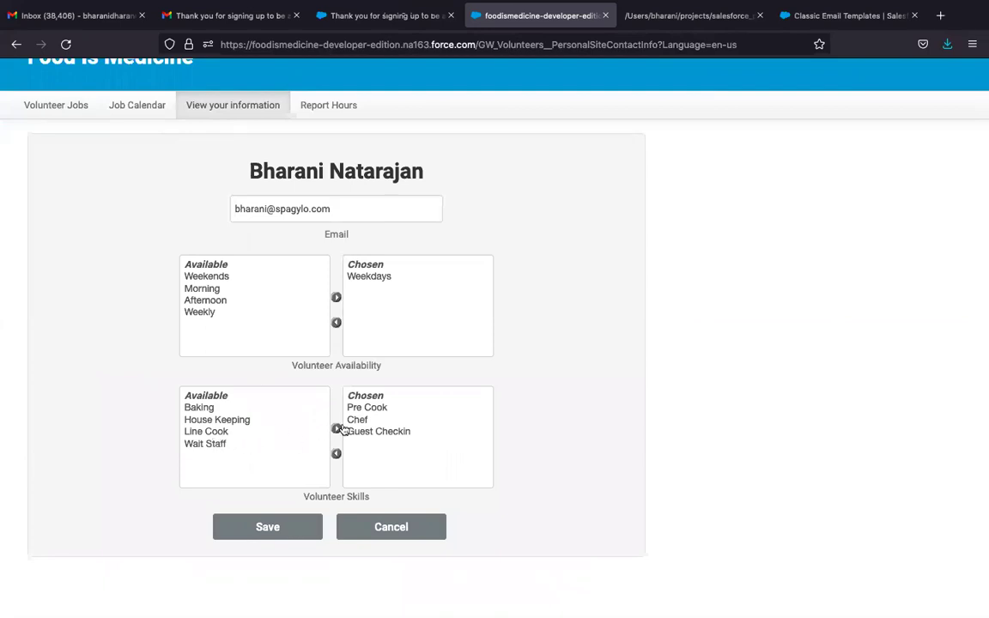
click(227, 447)
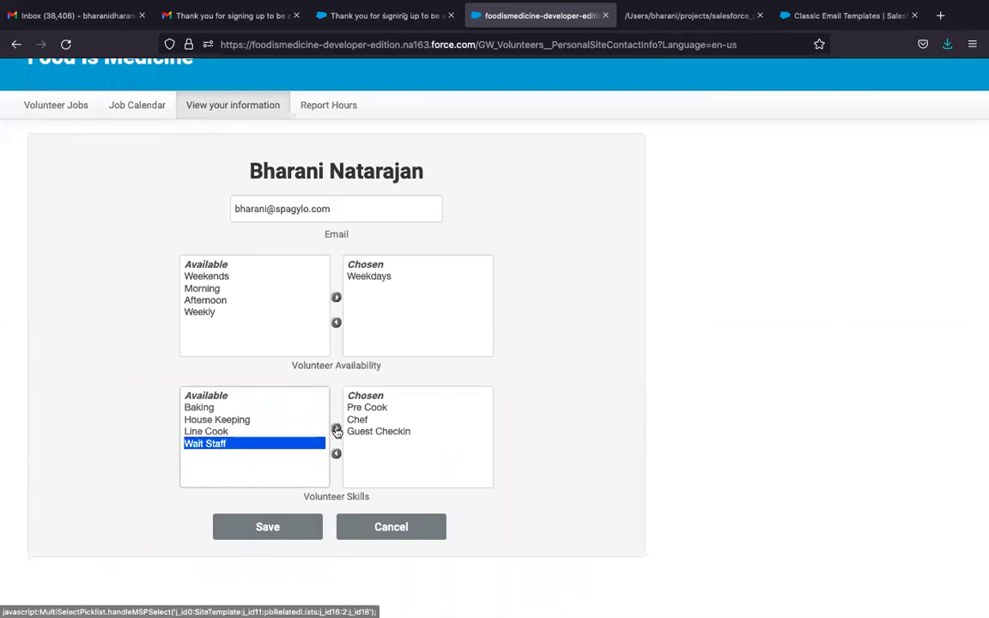
click(336, 428)
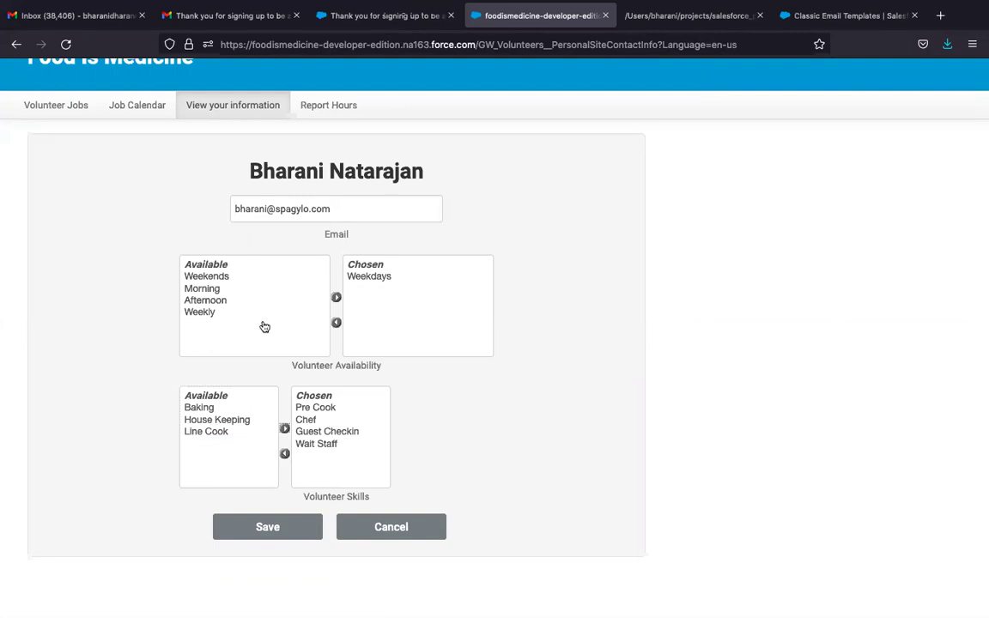
click(210, 288)
click(336, 297)
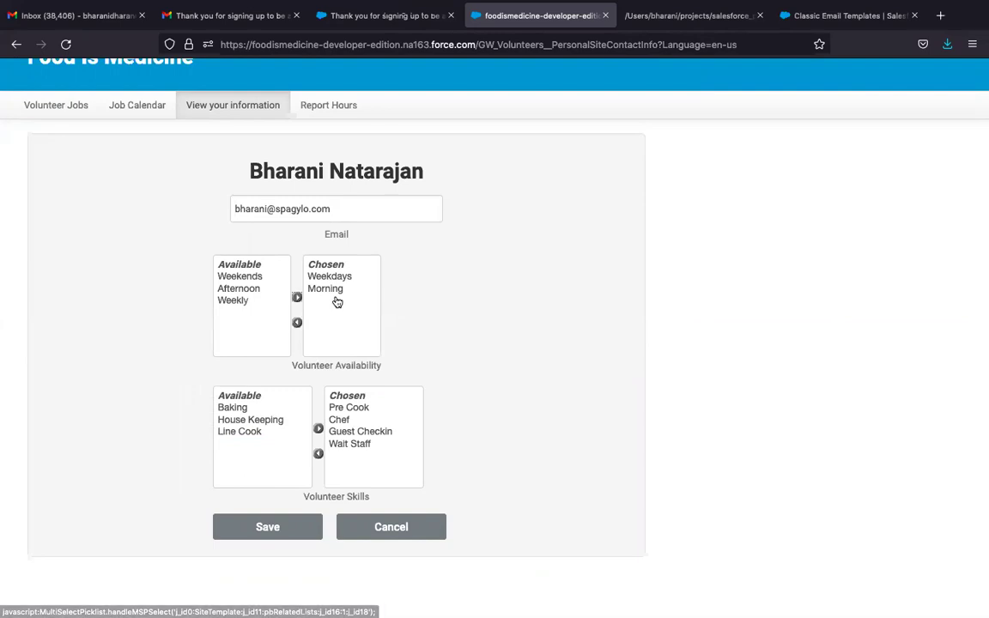
click(302, 528)
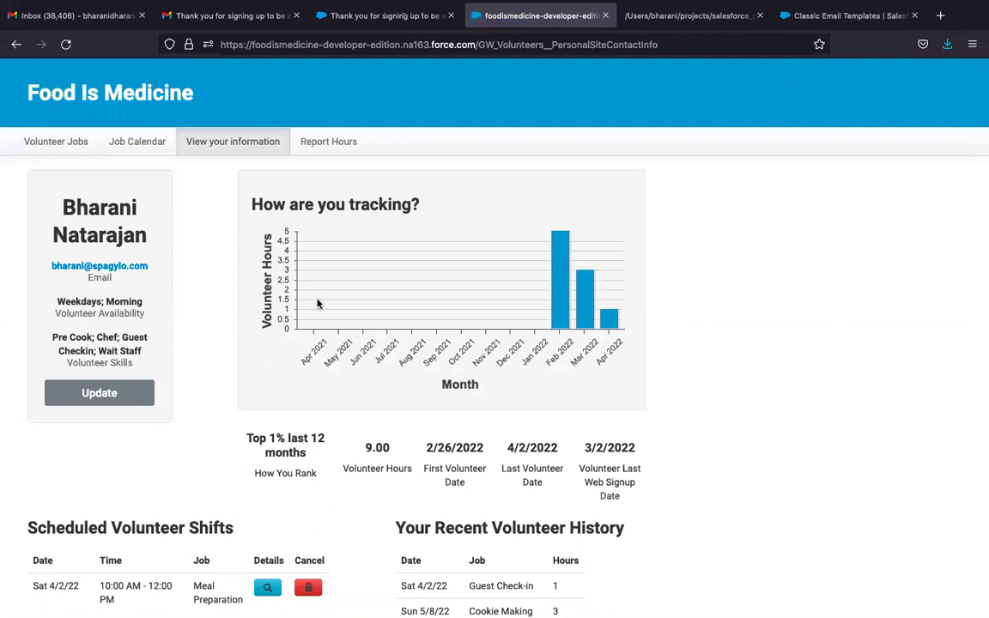
scroll(394, 413, down, 2)
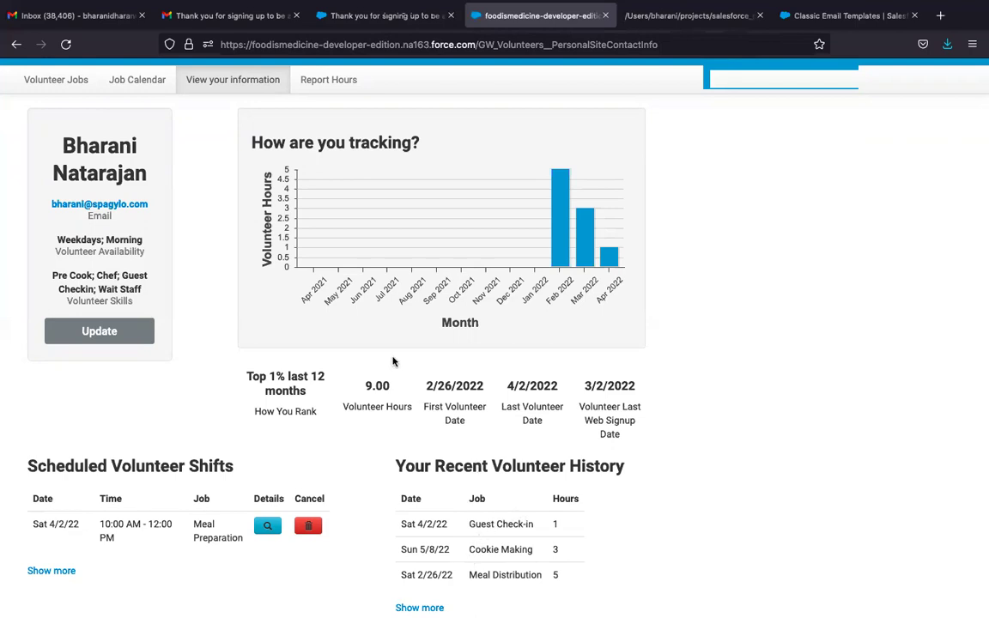
scroll(392, 362, up, 1)
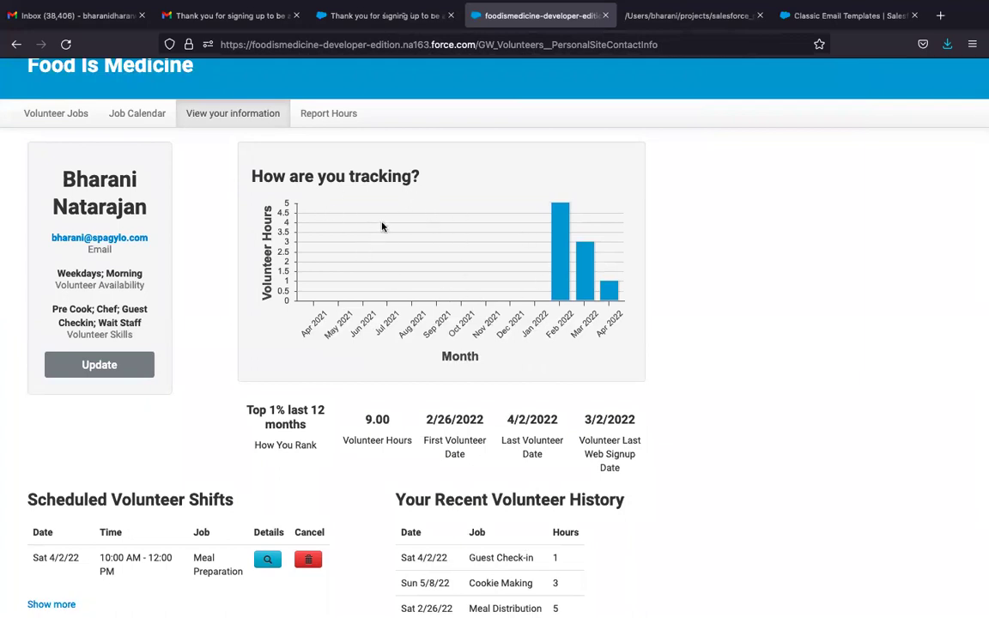
Step: Report 4 hours for the Saturday 2/26/2022 Meal Distribution shift and return to View your information
click(337, 121)
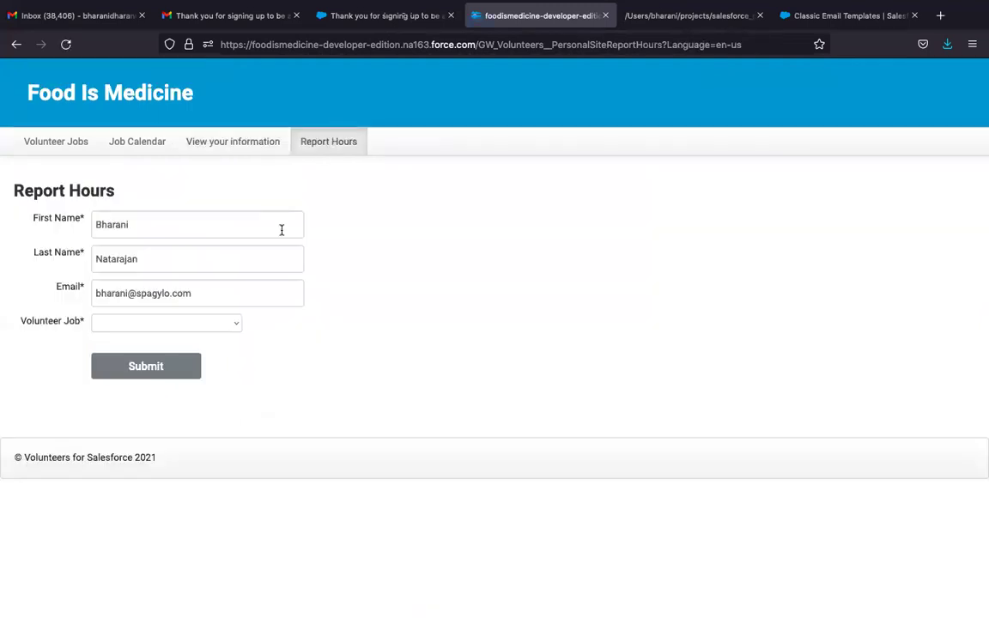
click(236, 323)
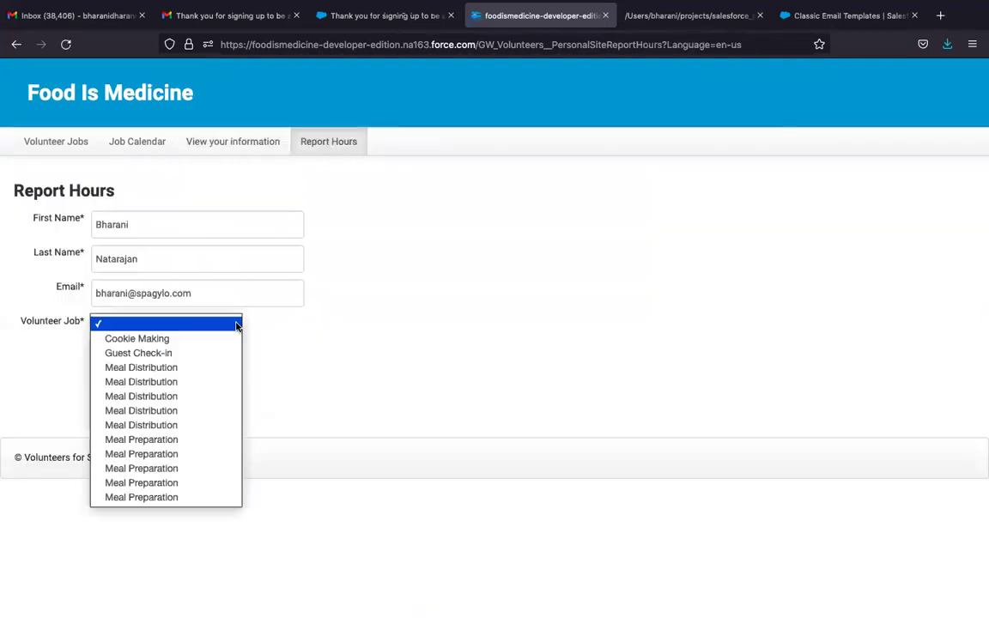
click(185, 369)
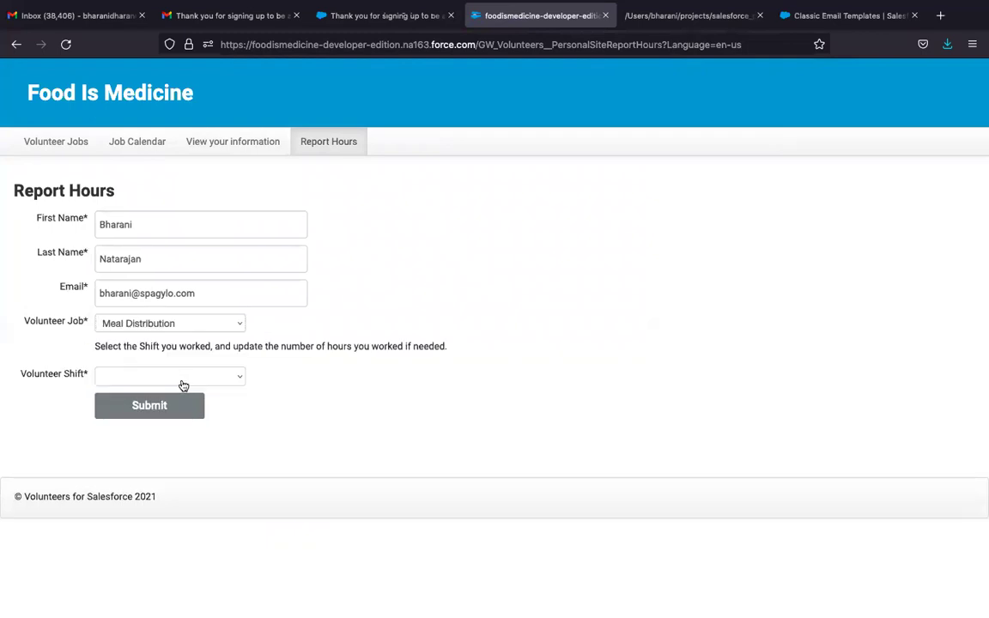
click(204, 378)
click(199, 392)
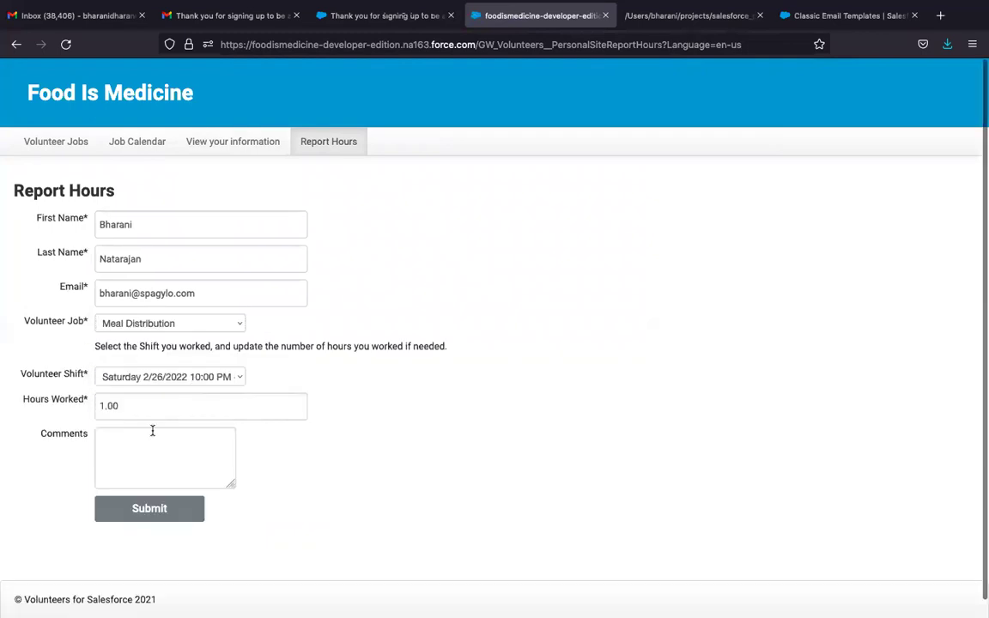
click(100, 405)
key(Delete)
text(4)
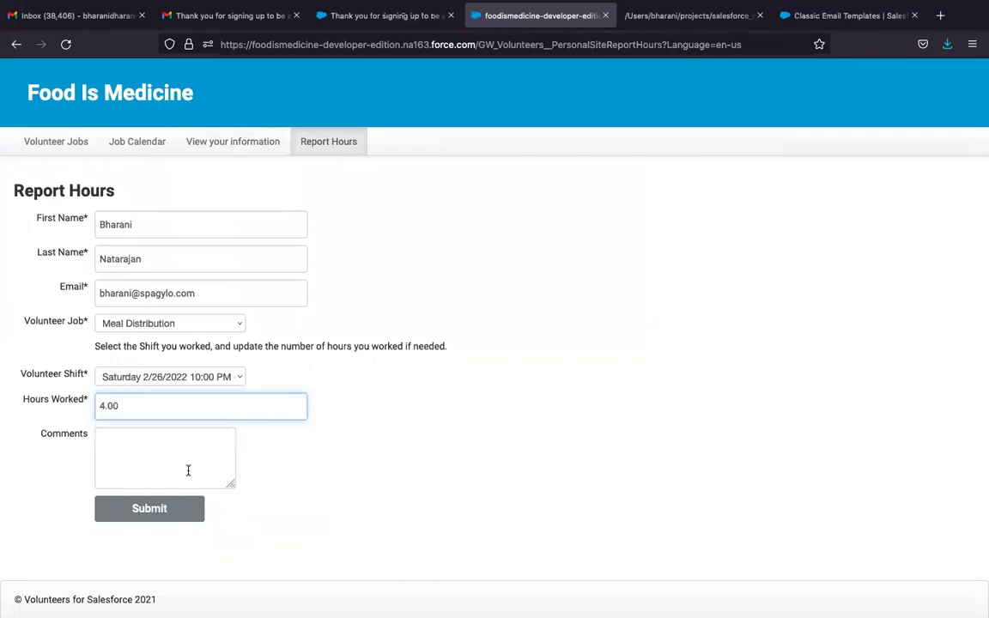
click(146, 507)
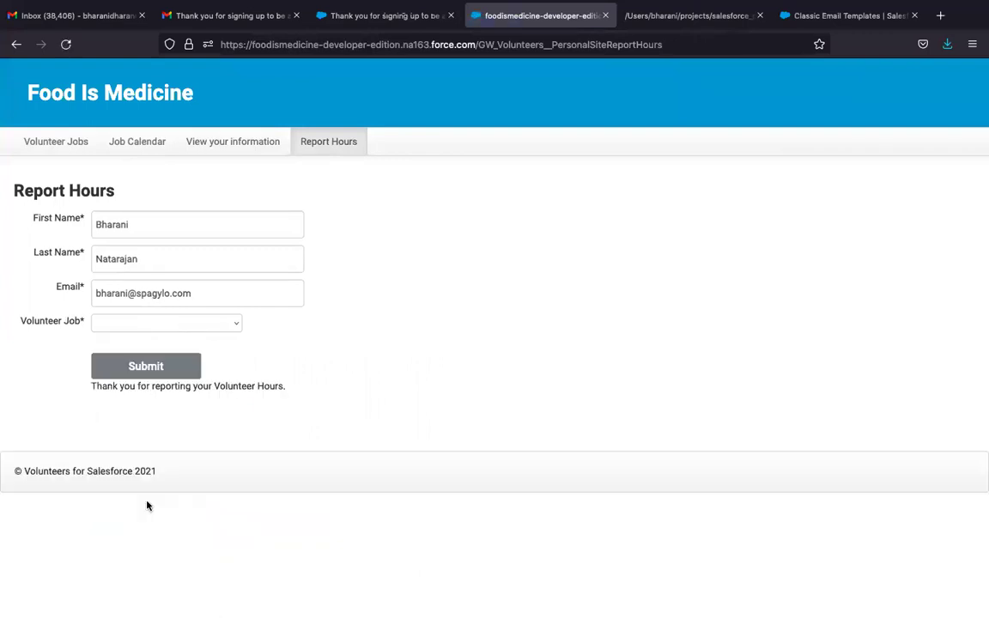
click(252, 148)
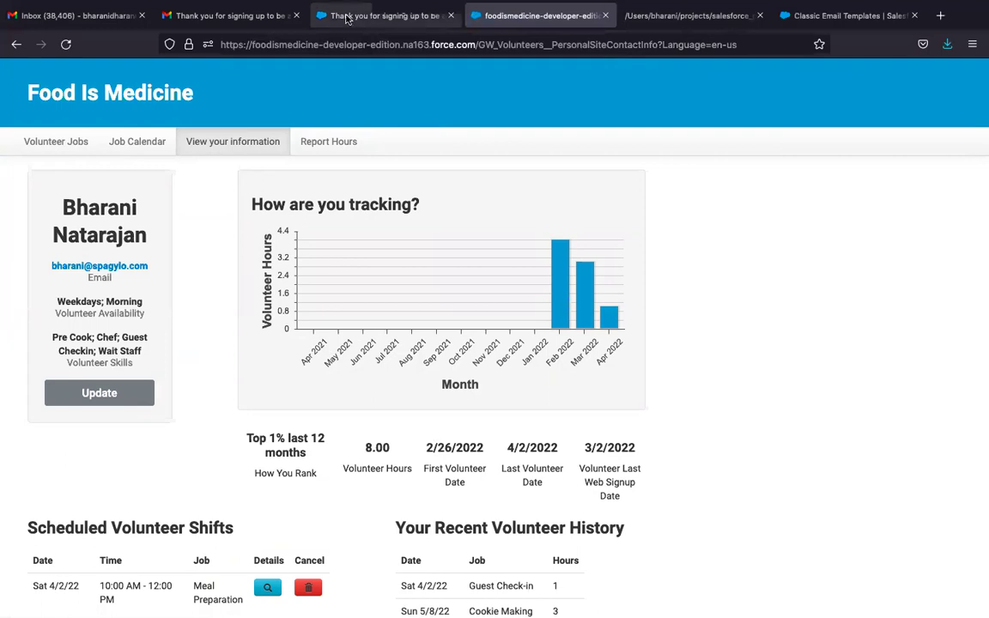
Step: Review the thank-you email and the Volunteers Email Templates, ending on the March 2022 calendar page
key(ctrl+shift+Tab)
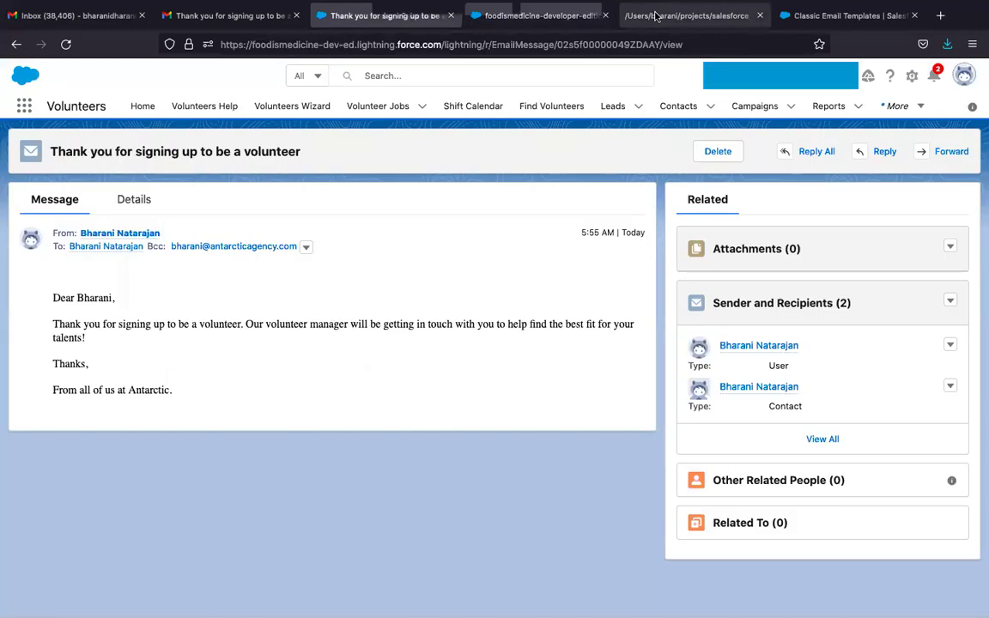
click(593, 27)
click(666, 19)
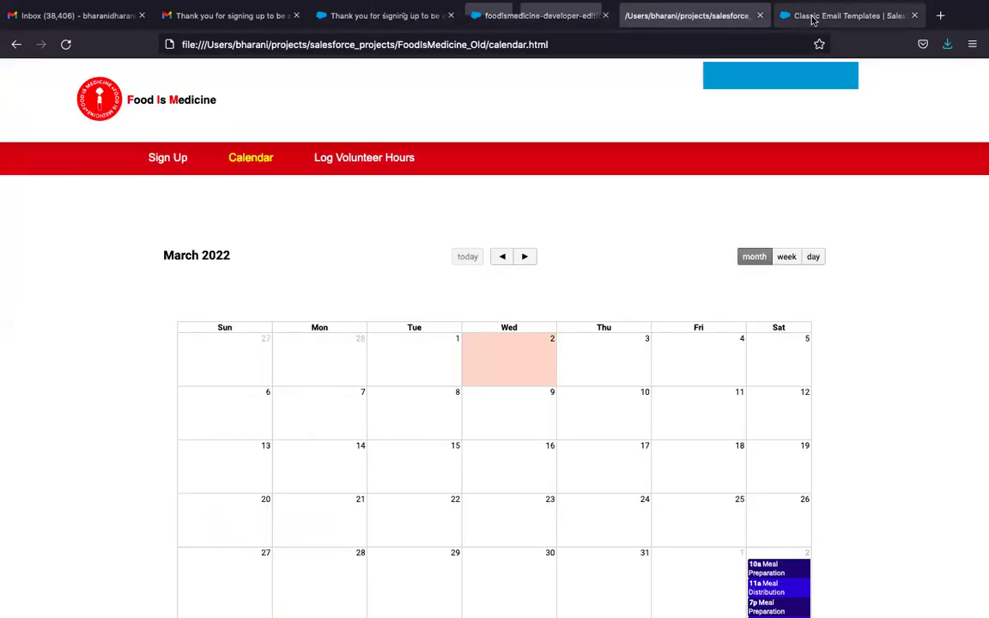
key(ctrl+Tab)
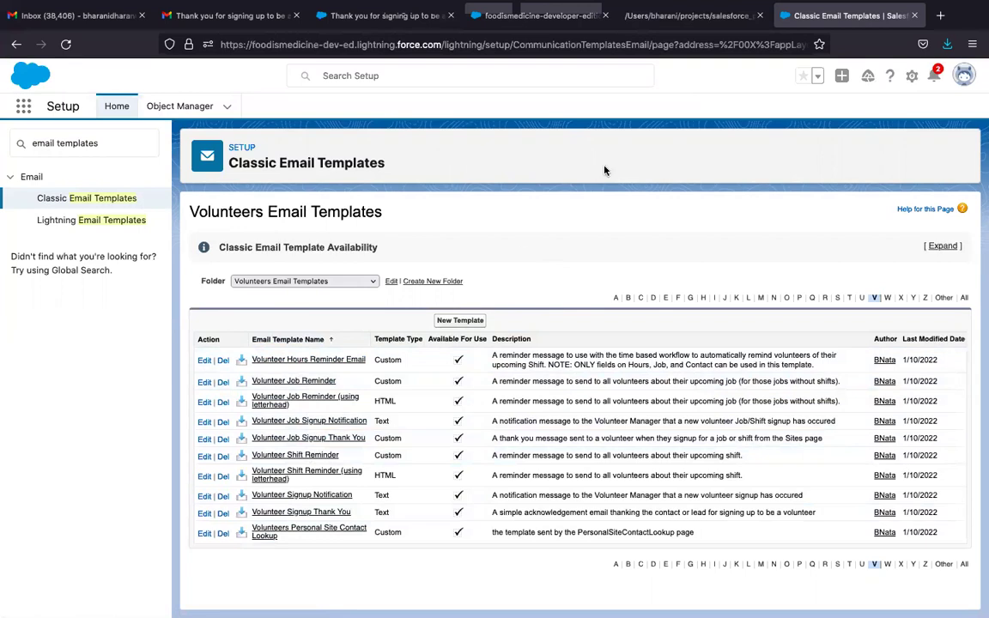
click(682, 15)
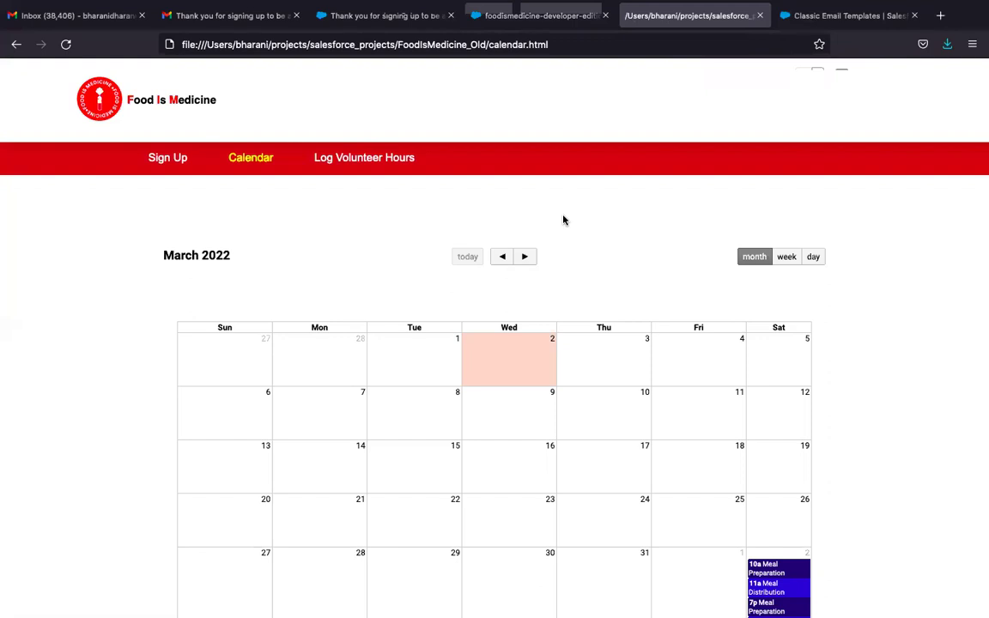
Step: Open Log Volunteer Hours from the local site's navigation bar
click(344, 161)
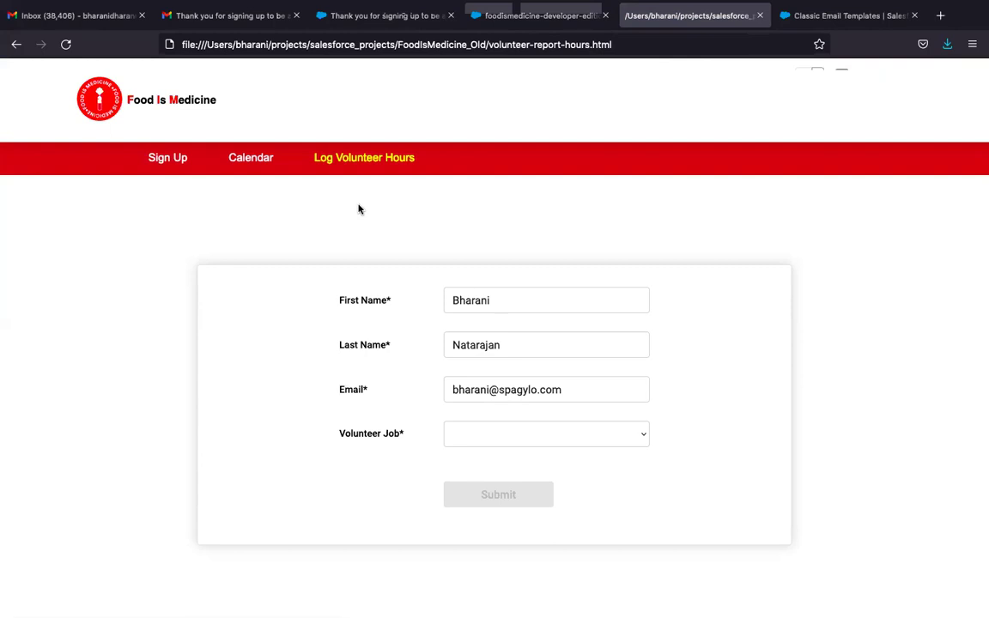
Step: Return to the foodismedicine-developer-edition tab showing the volunteer's 8.00 hours
click(541, 19)
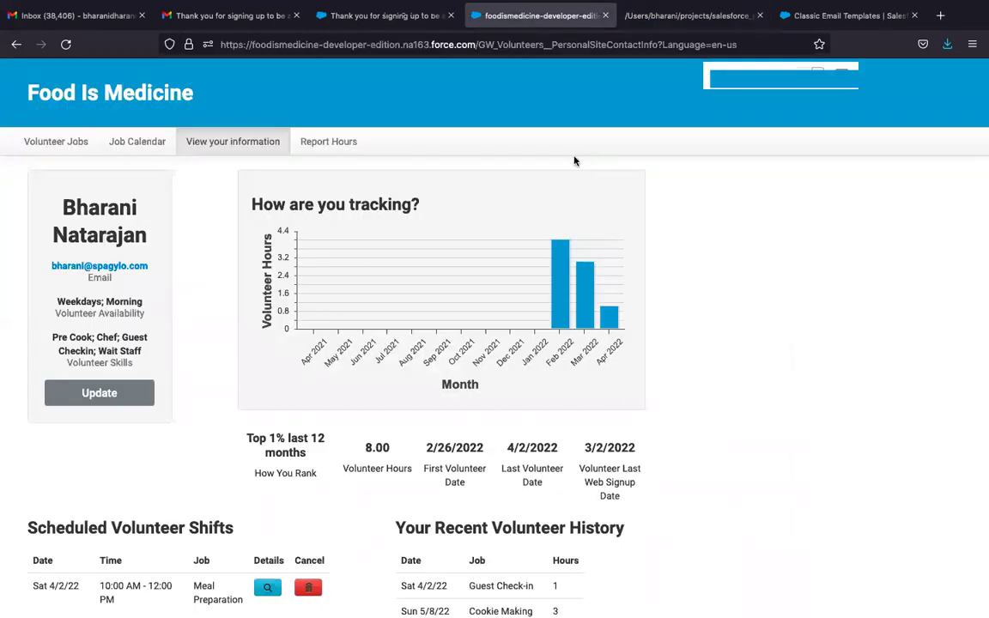